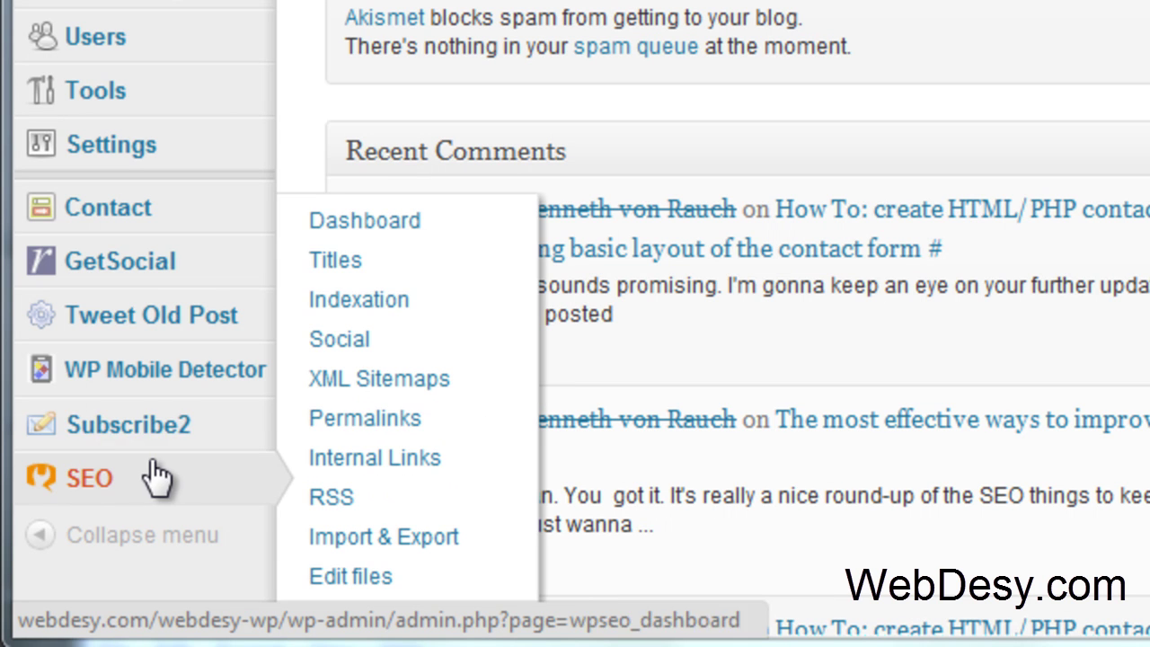
# - Open the page for adding new plugins to the WordPress site
pyautogui.moveTo(188, 438)
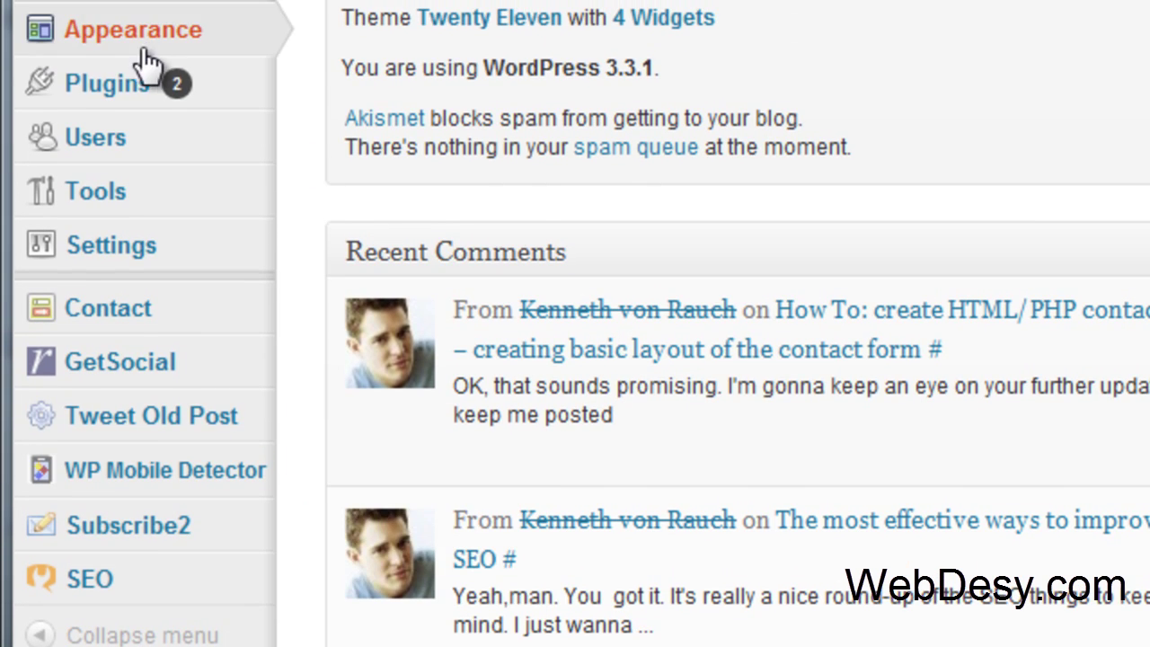
pyautogui.moveTo(121, 89)
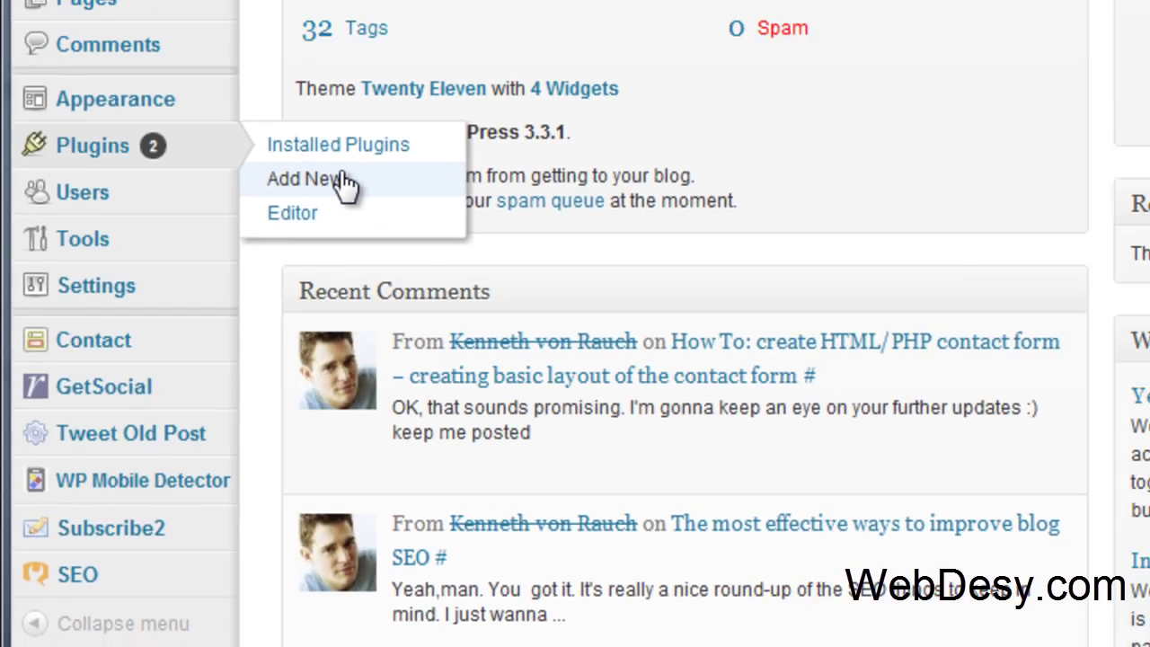
pyautogui.click(346, 184)
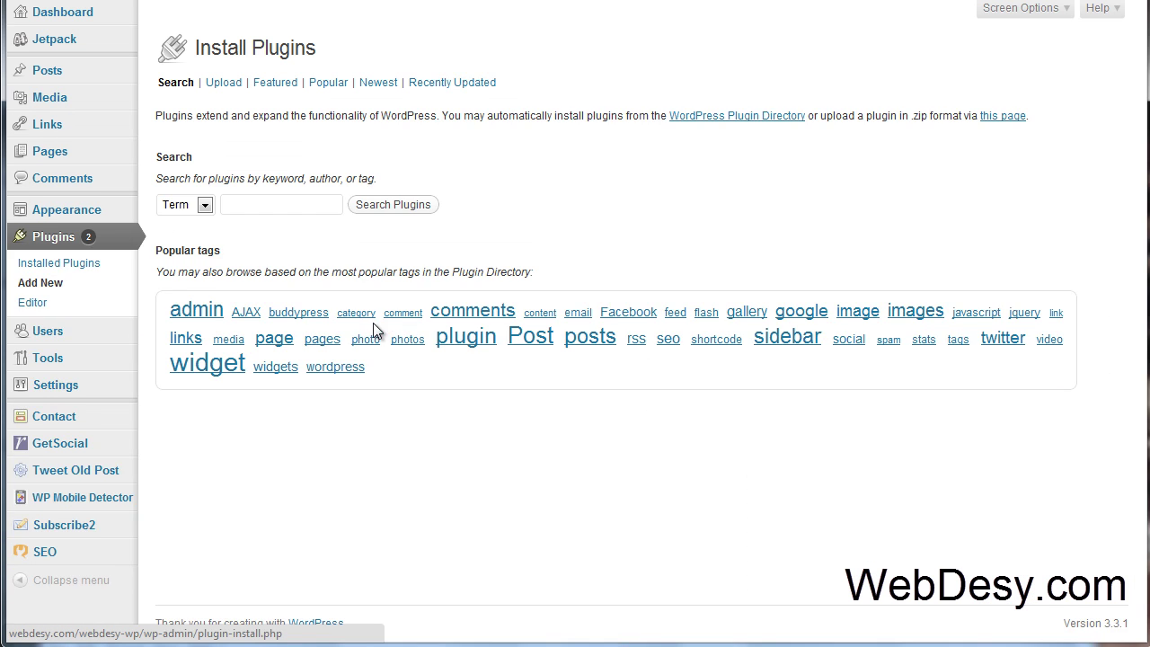
# - Search the plugin directory for "subscribe2"
pyautogui.scroll(1, 373, 330)
pyautogui.click(306, 233)
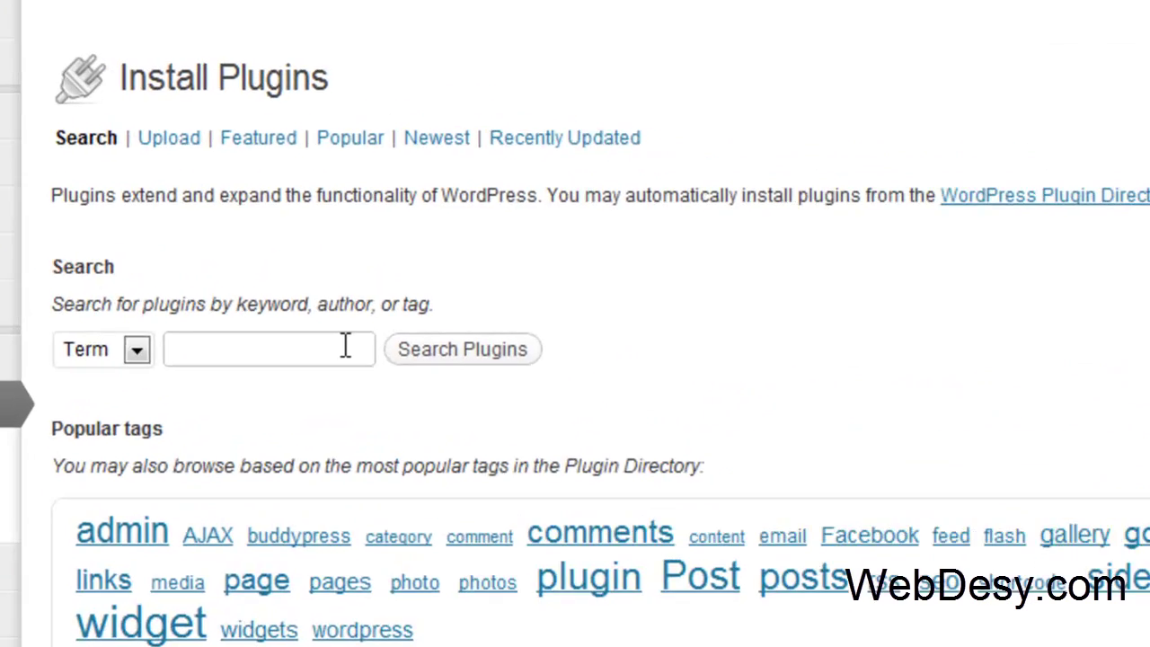
pyautogui.write('subs')
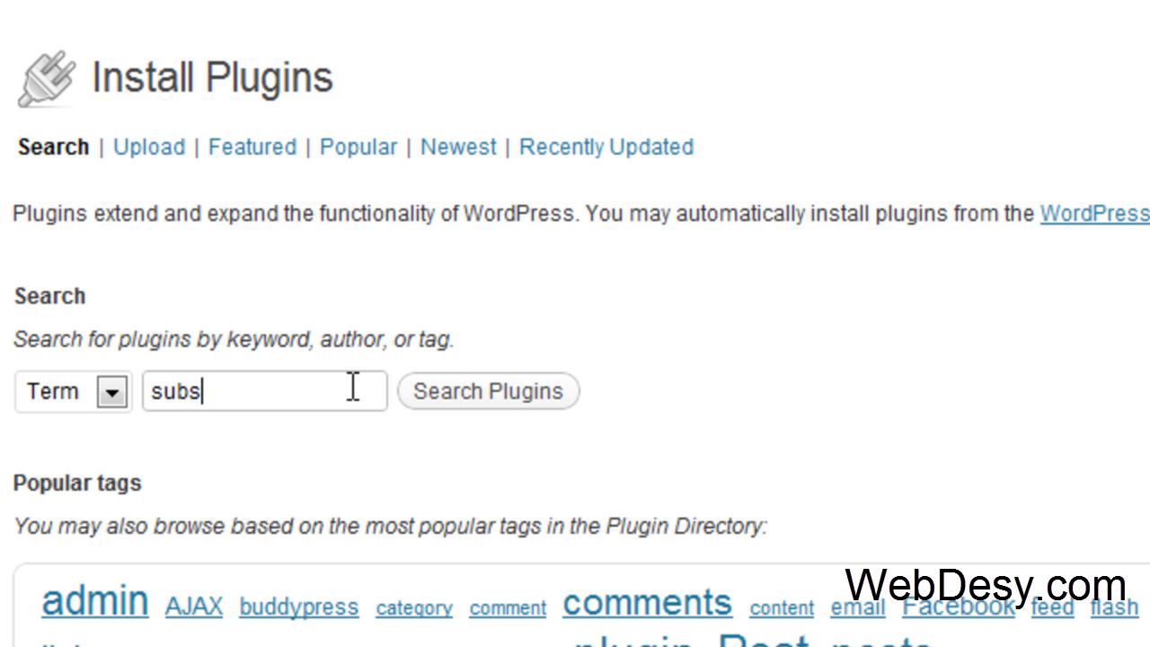
pyautogui.write('cribe')
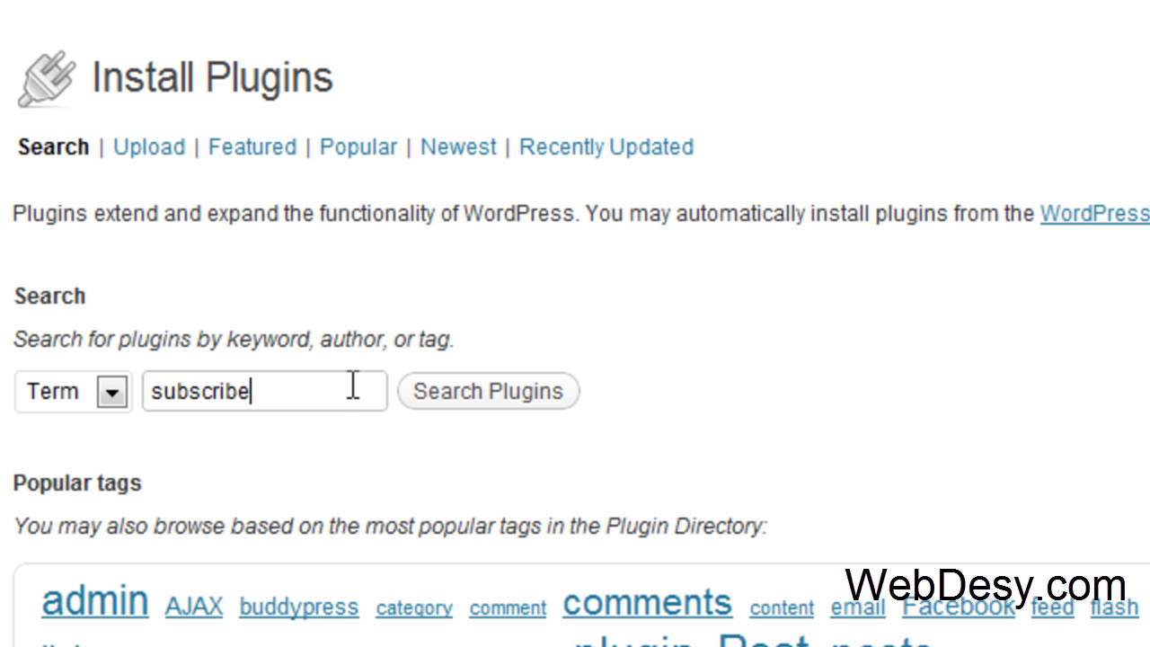
pyautogui.write('2')
pyautogui.press('Return')
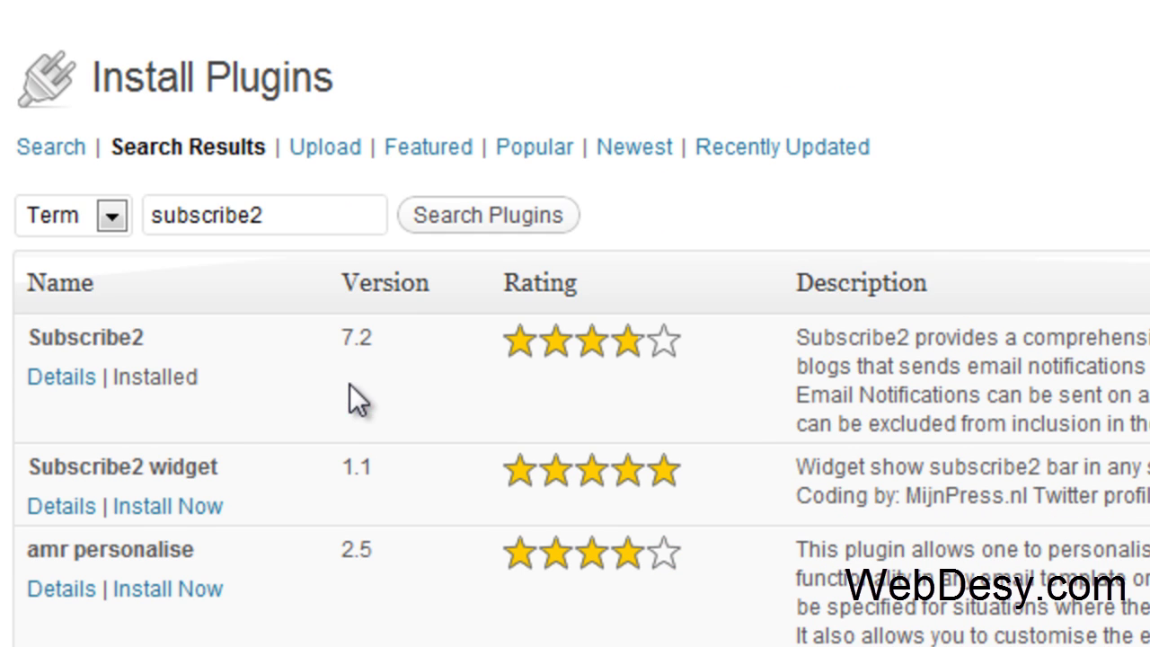
# - Check the installation status of the Subscribe2 plugin in the search results
pyautogui.moveTo(138, 334); pyautogui.dragTo(35, 351)
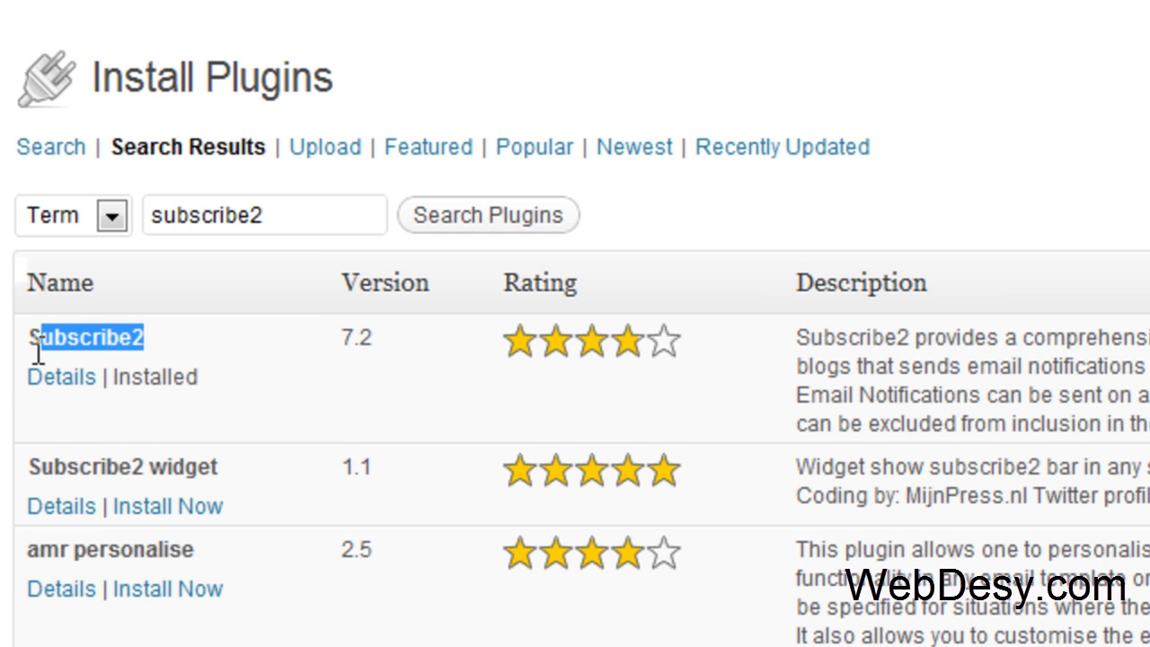
pyautogui.click(210, 414)
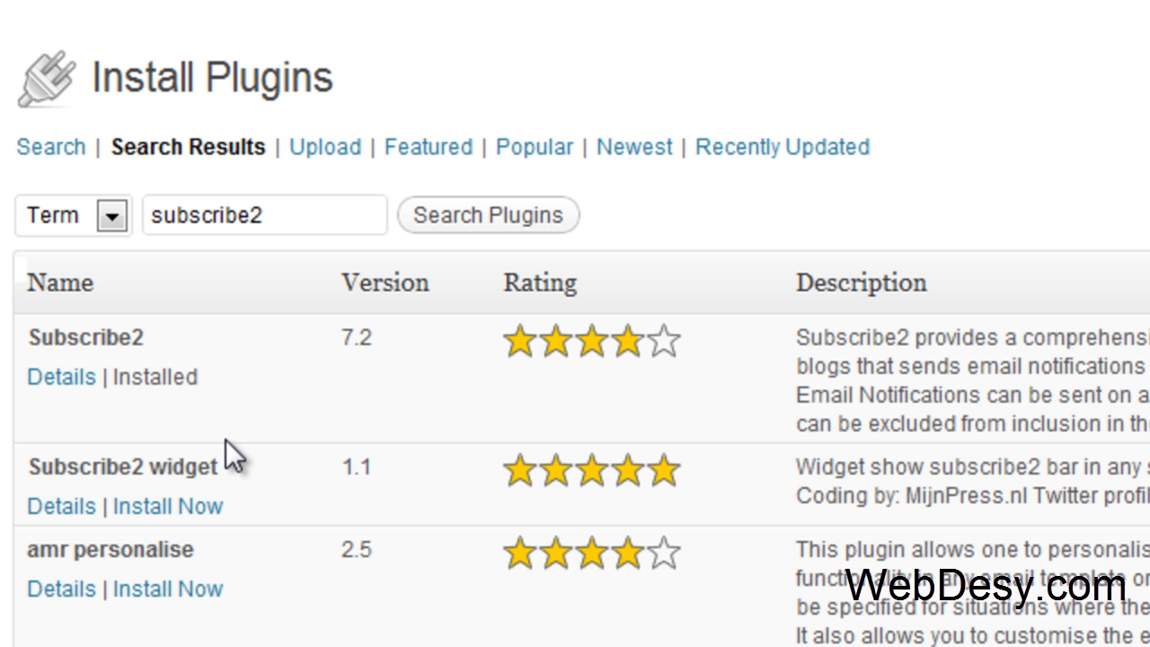
pyautogui.moveTo(111, 375); pyautogui.dragTo(227, 383)
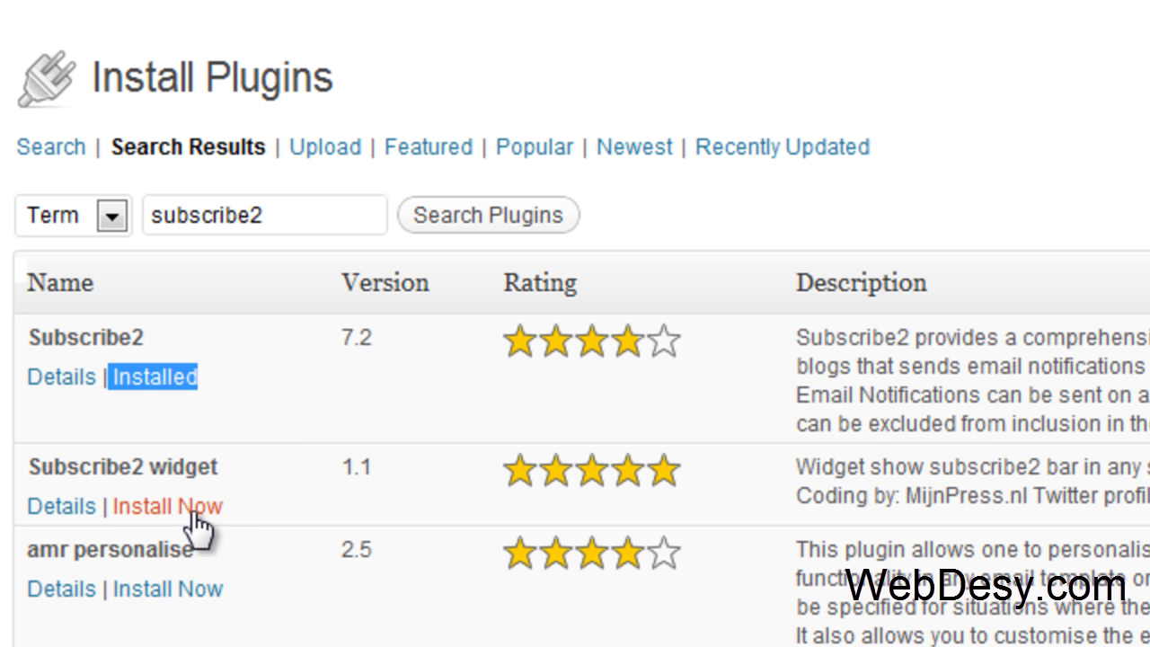
pyautogui.click(306, 339)
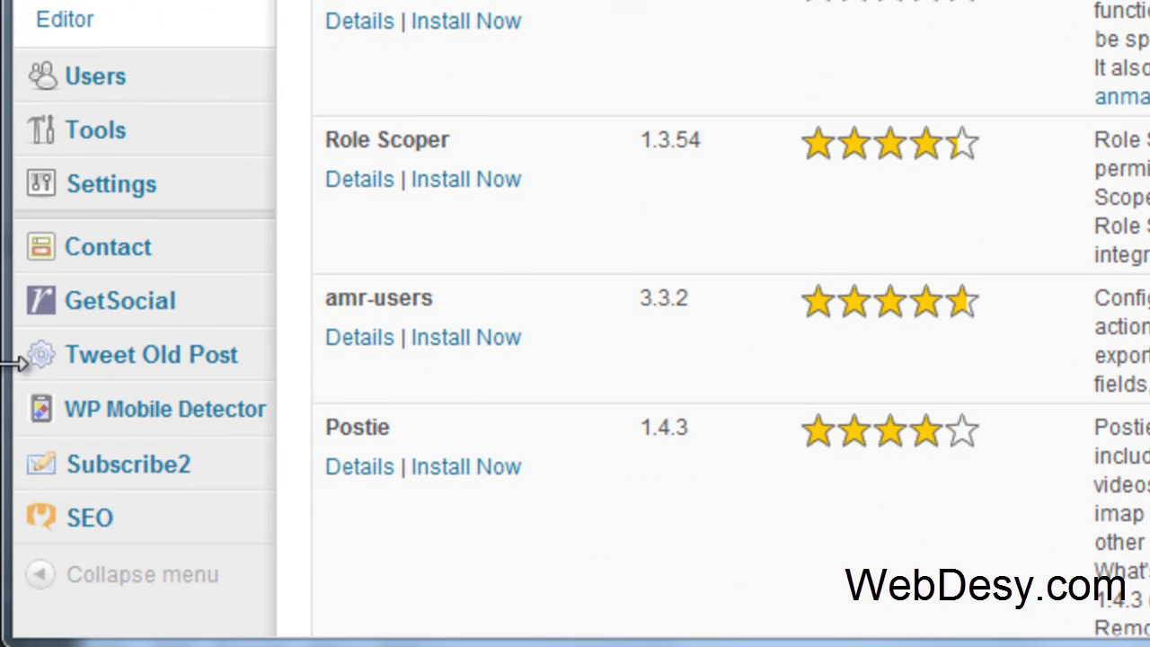
# - Open the Your Subscriptions page of the Subscribe2 plugin
pyautogui.moveTo(94, 484)
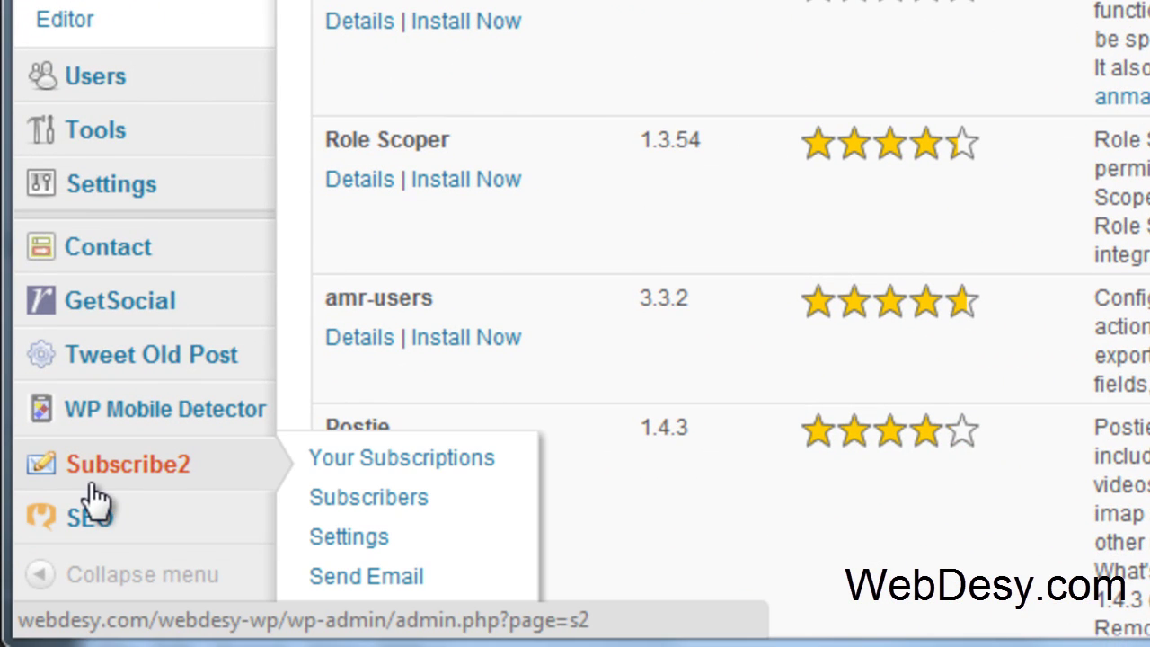
pyautogui.moveTo(148, 546)
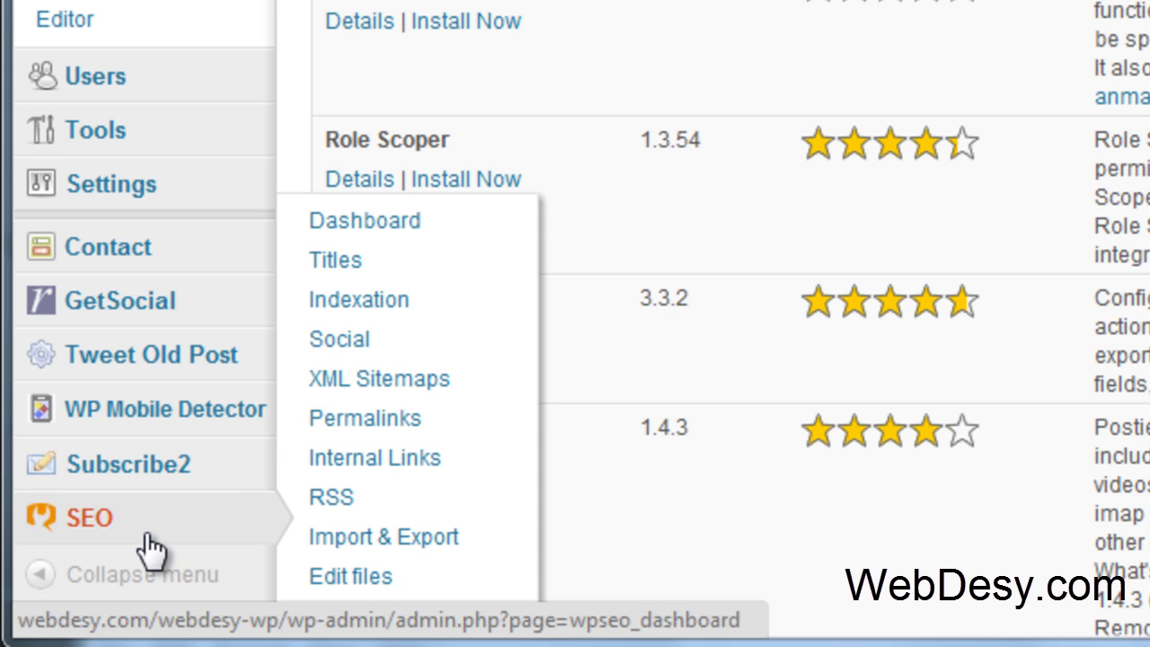
pyautogui.moveTo(159, 482)
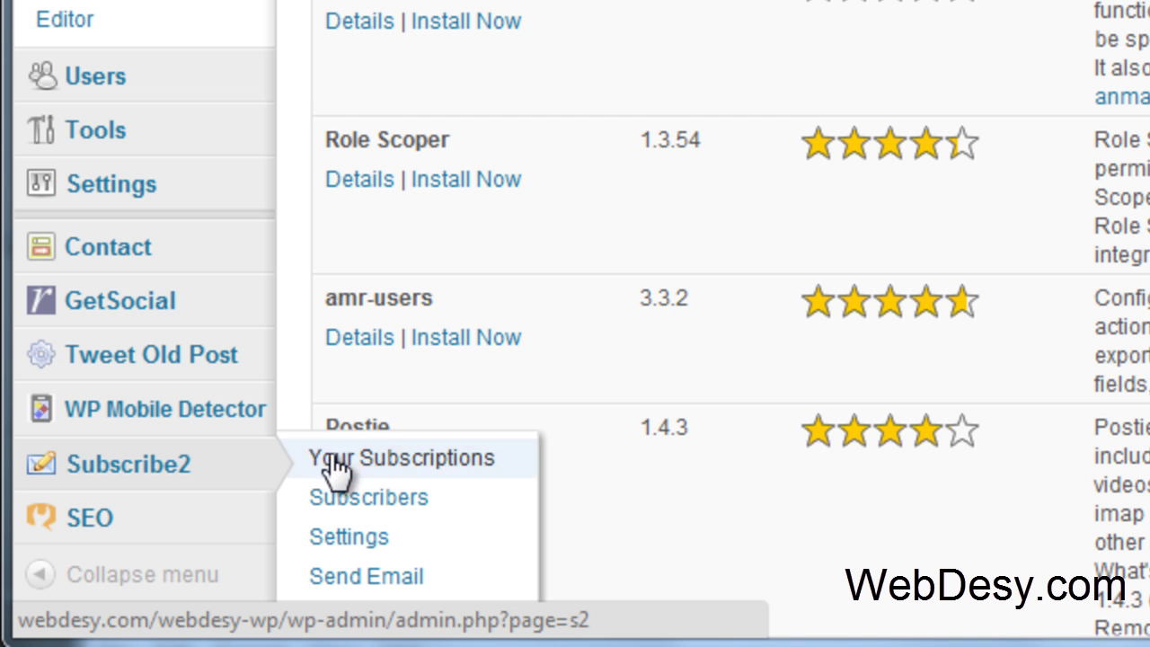
pyautogui.click(416, 464)
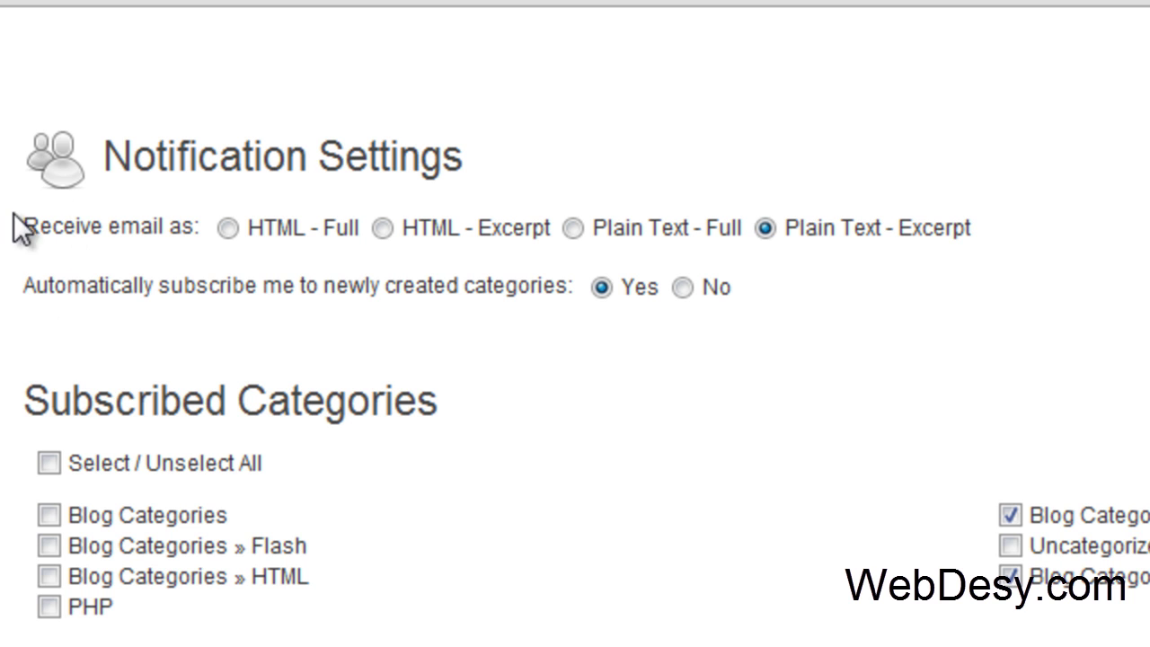
# - Try the email formats HTML - Full, HTML - Excerpt and Plain Text - Full, and return to Plain Text - Excerpt
pyautogui.click(227, 231)
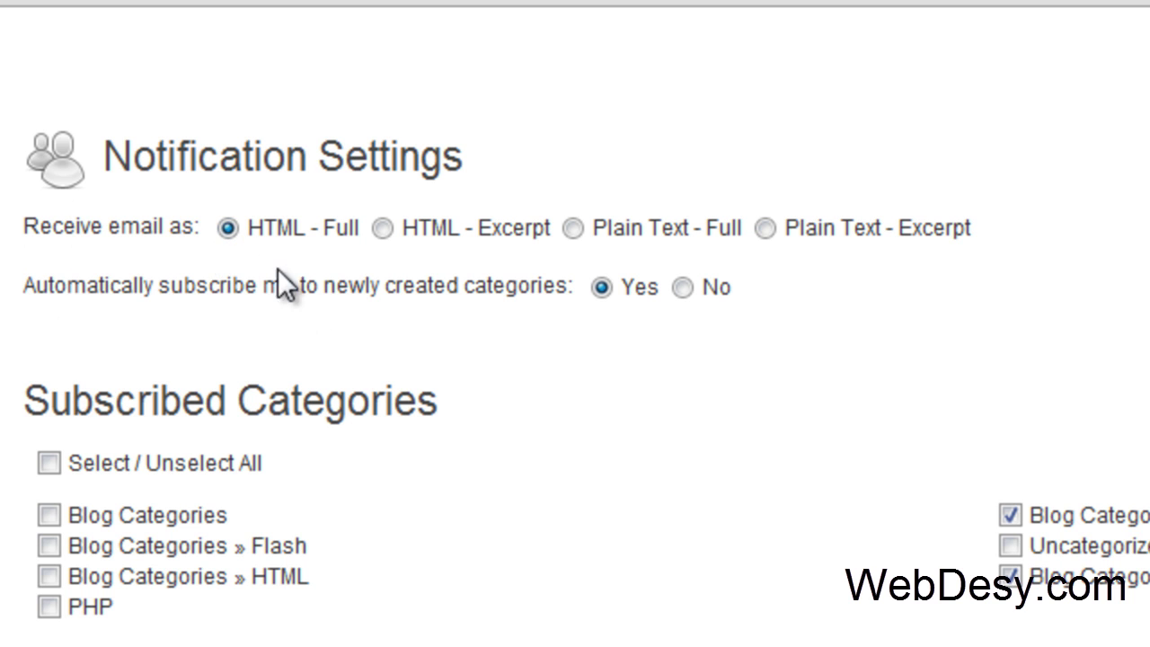
pyautogui.click(382, 230)
pyautogui.click(573, 230)
pyautogui.click(766, 229)
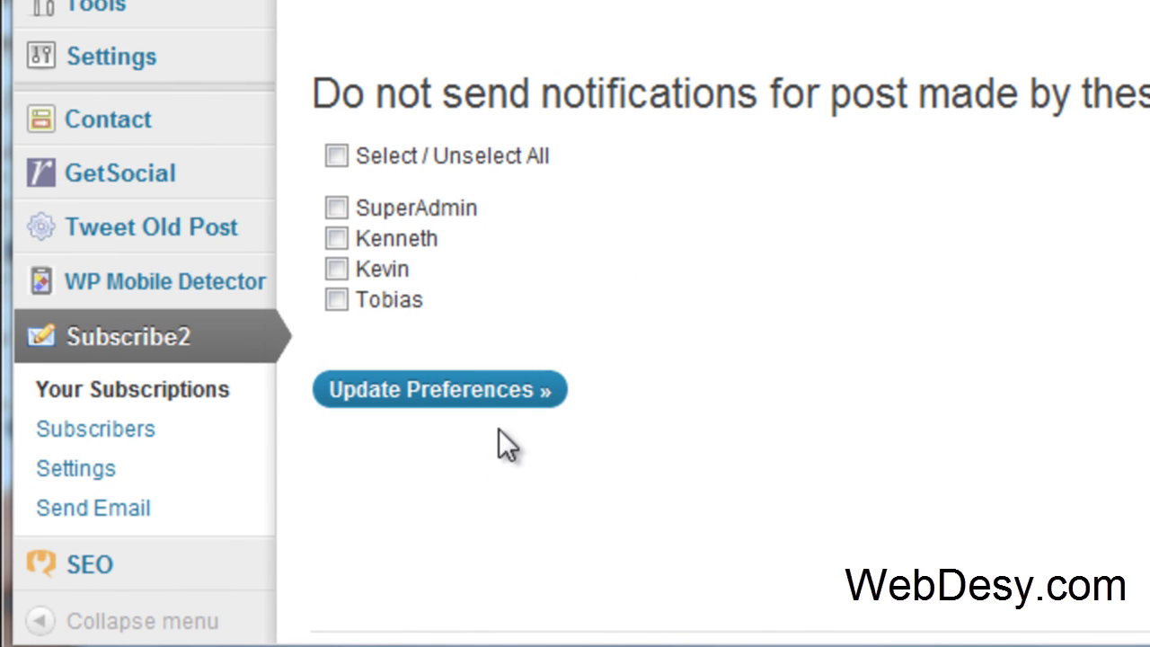
# - Open Subscribe2's Subscribers page and review the address entry box and the list of current subscribers
pyautogui.click(115, 432)
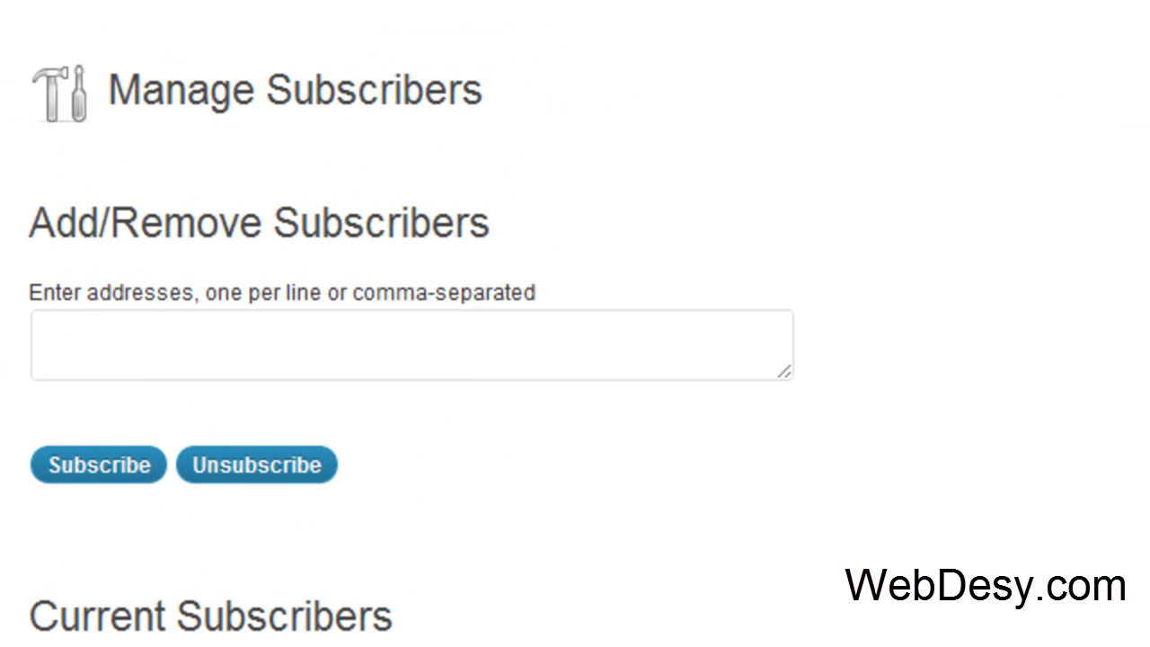
pyautogui.click(241, 375)
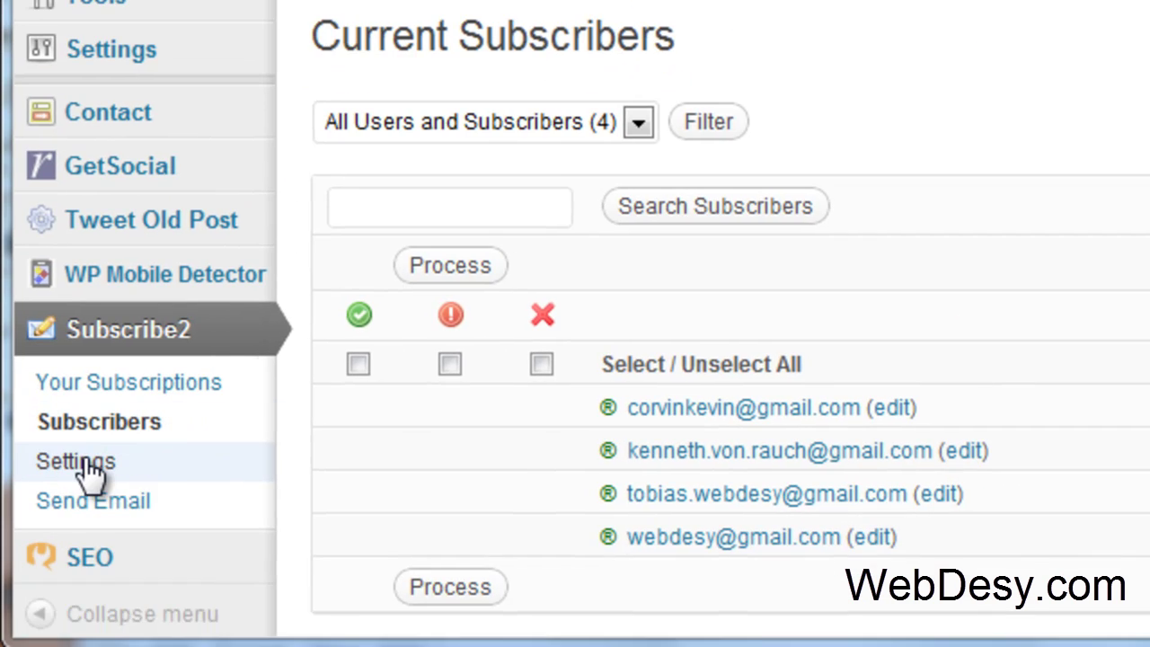
# - Open the Subscribe2 plugin settings at the Notification Settings section
pyautogui.click(77, 461)
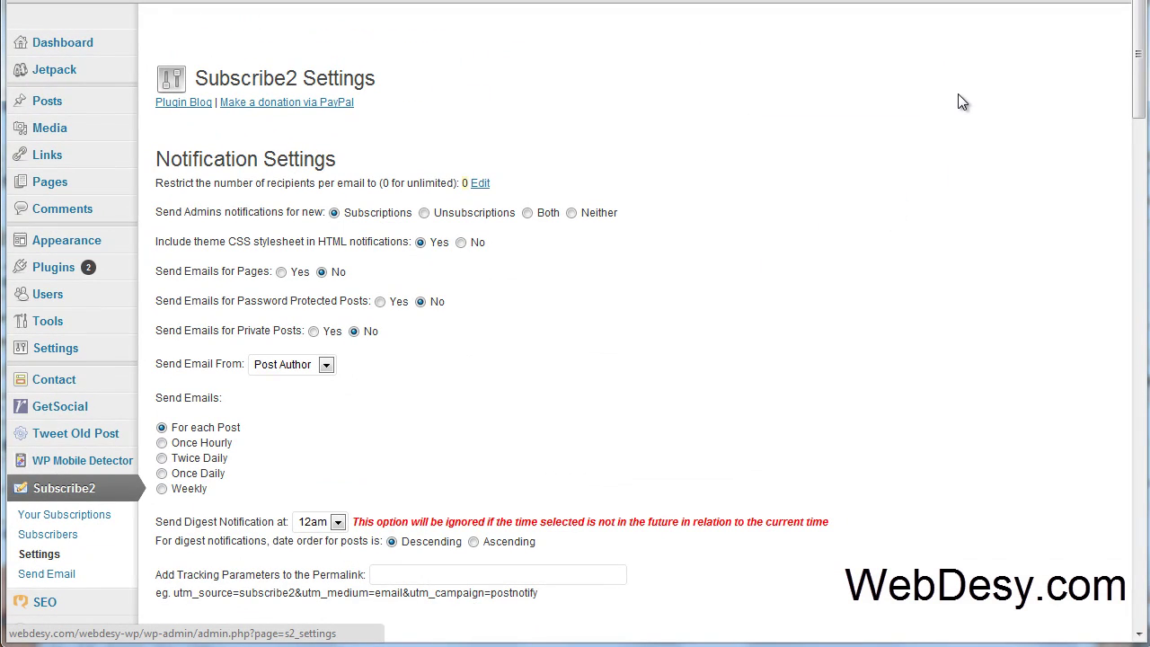
pyautogui.moveTo(1136, 59)
pyautogui.mouseDown()
pyautogui.moveTo(1141, 530)
pyautogui.moveTo(1124, 244)
pyautogui.moveTo(1137, 62)
pyautogui.mouseUp()
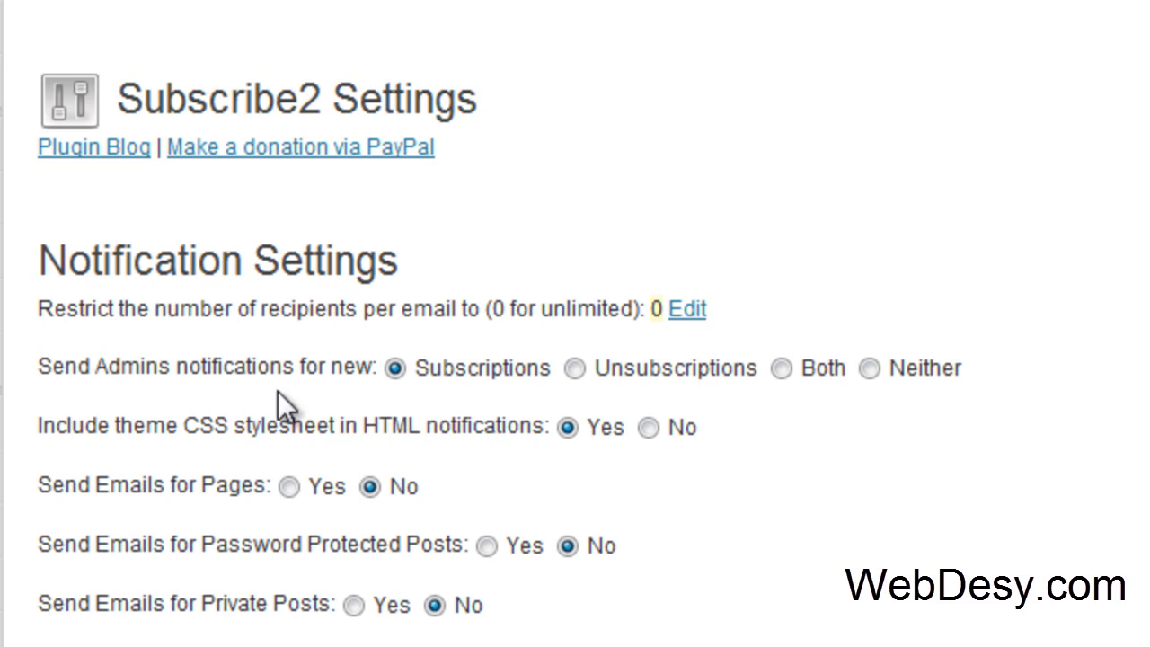
# - Try the admin notification options Unsubscriptions, Both and Neither, and return to Subscriptions
pyautogui.click(578, 369)
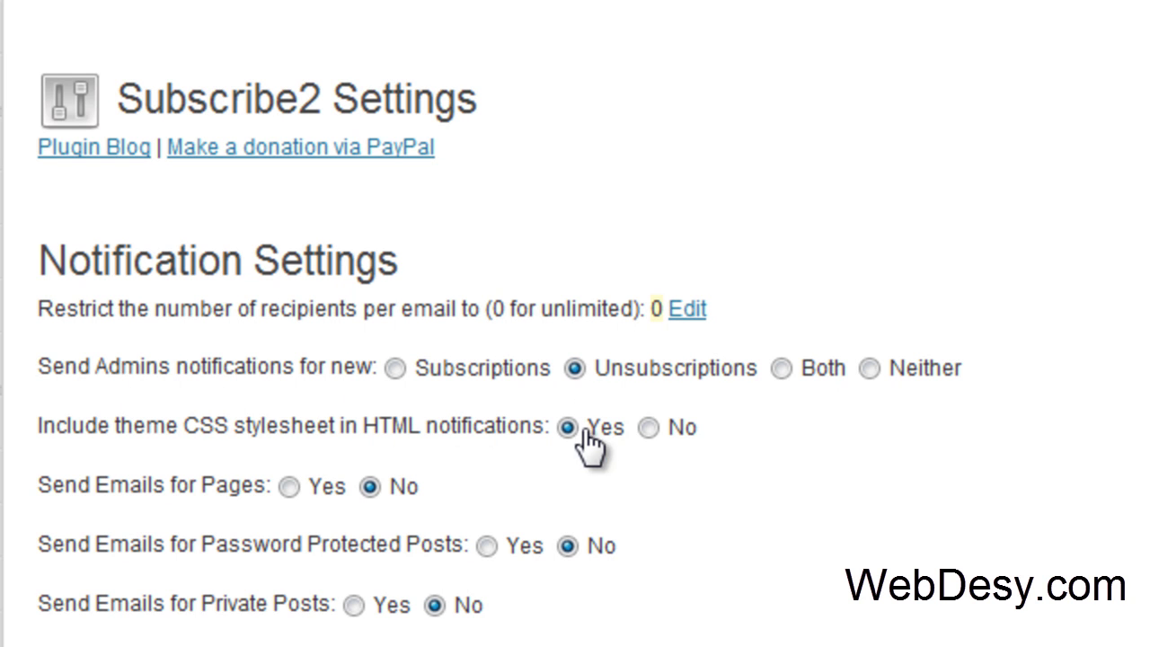
pyautogui.click(779, 370)
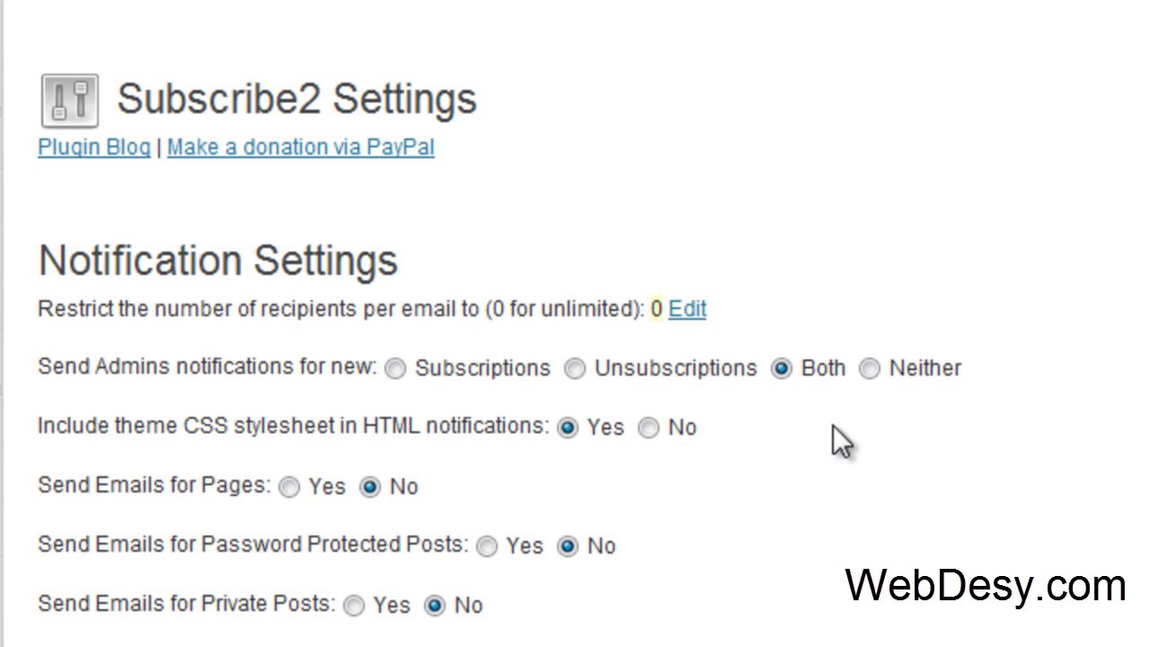
pyautogui.click(872, 369)
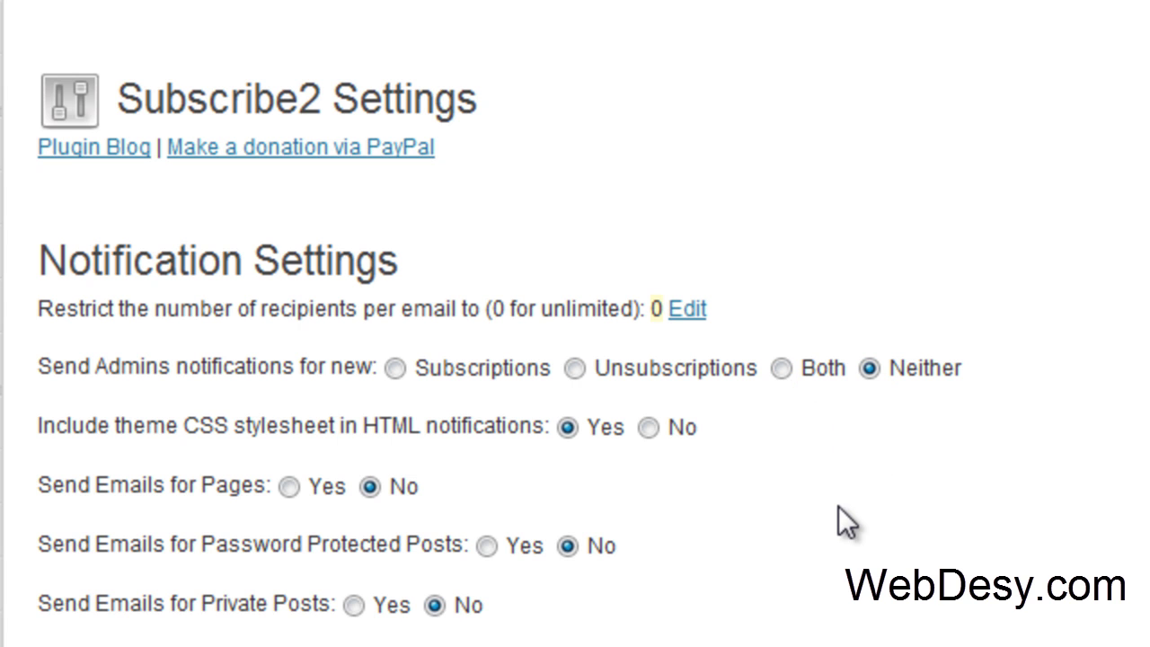
pyautogui.click(389, 365)
# - Examine the email templates for new posts, subscribe/unsubscribe confirmations and reminders to unconfirmed subscribers
pyautogui.scroll(-10, 574, 359)
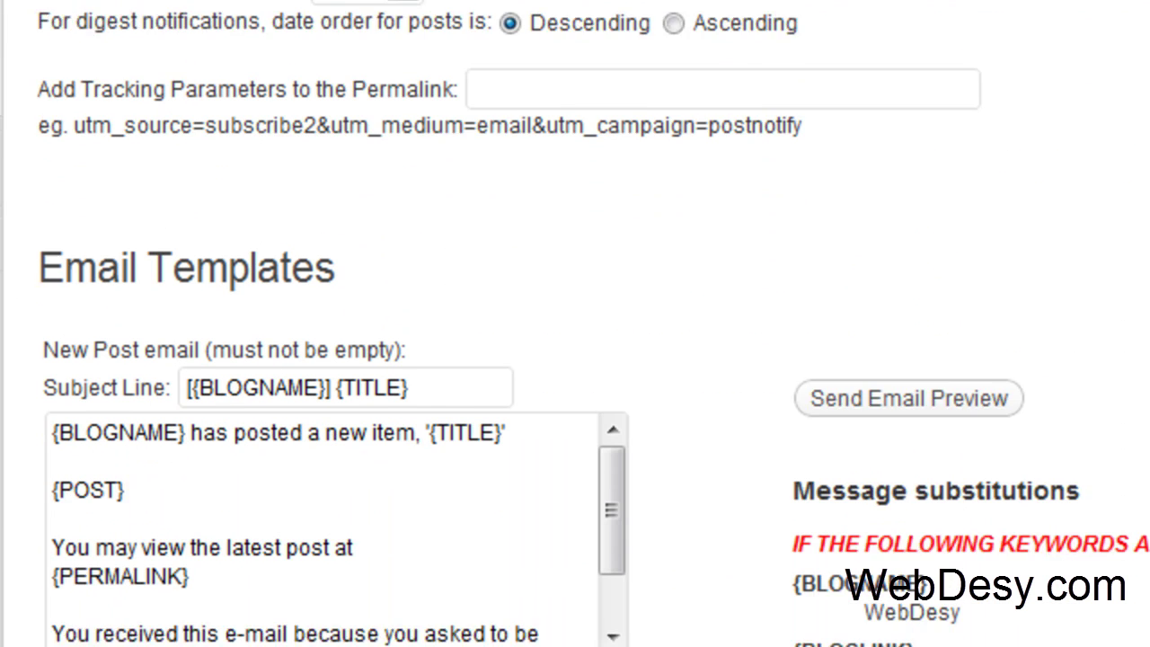
pyautogui.scroll(-2, 574, 359)
pyautogui.scroll(-1, 1101, 195)
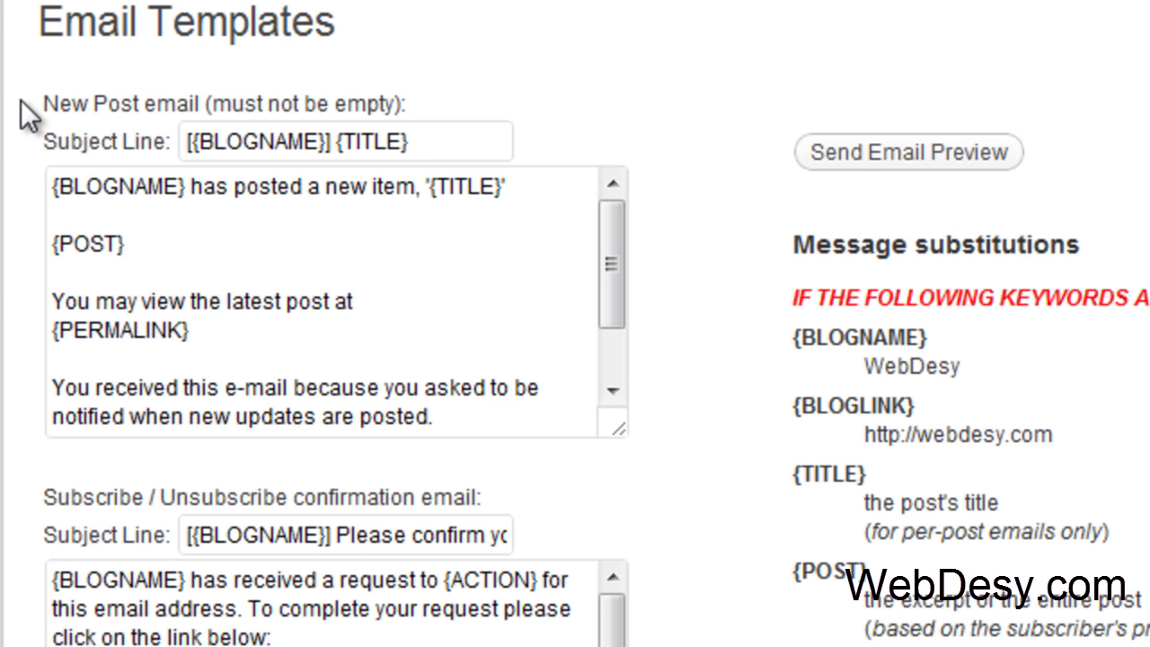
pyautogui.moveTo(42, 102); pyautogui.dragTo(199, 117)
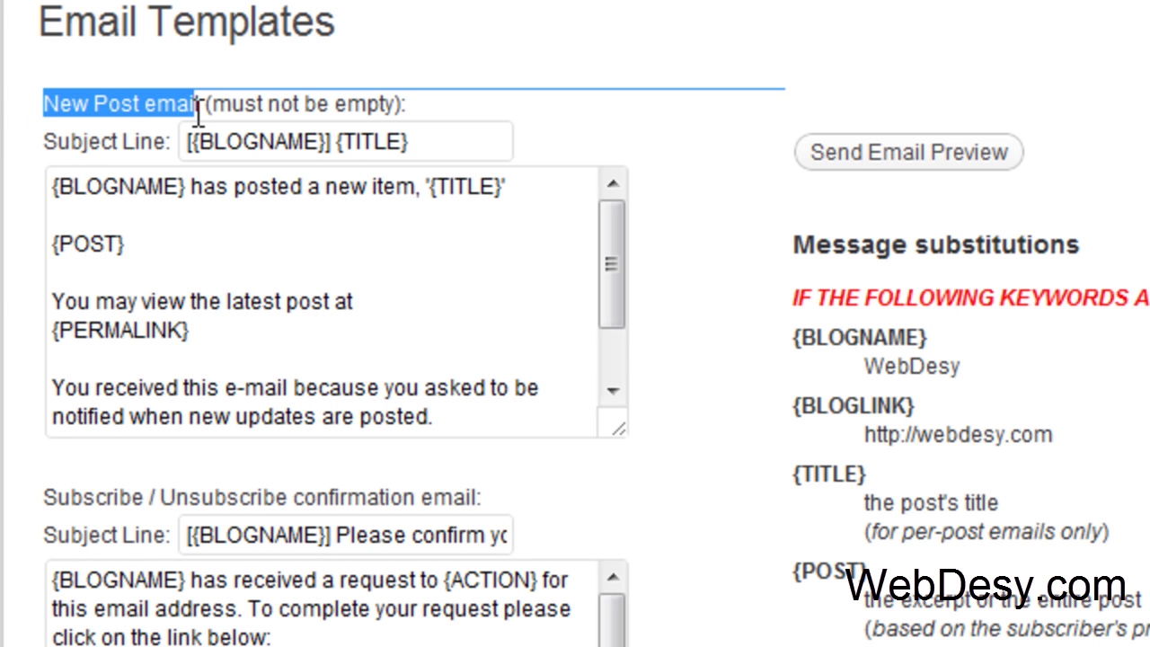
pyautogui.click(315, 272)
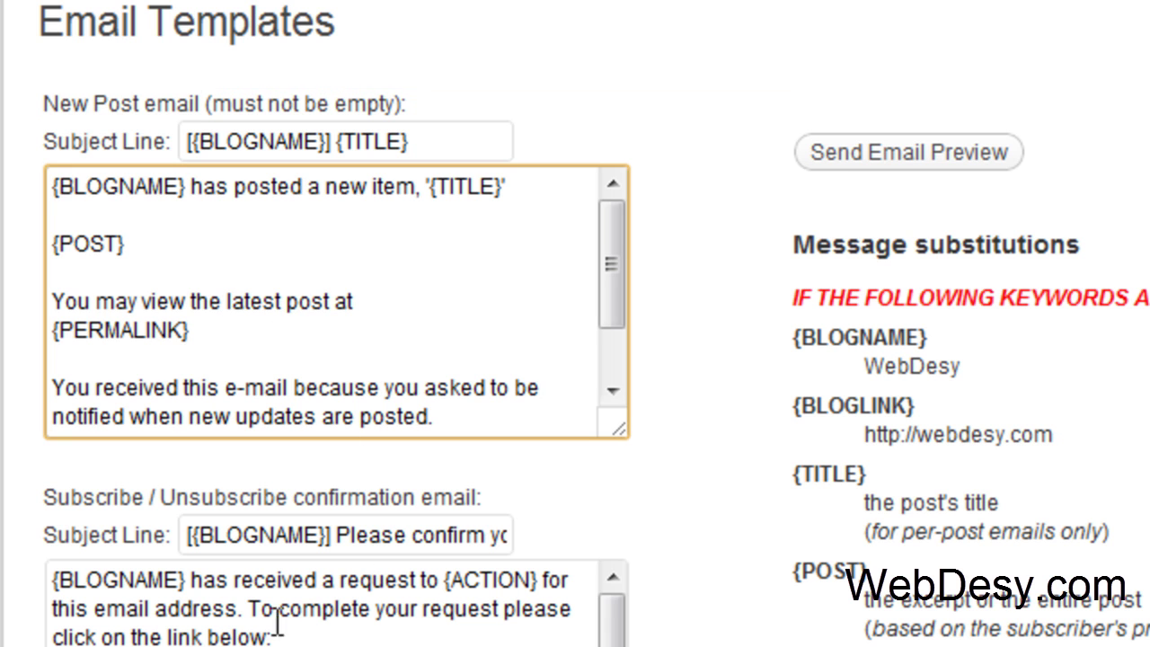
pyautogui.moveTo(43, 497); pyautogui.dragTo(480, 496)
pyautogui.scroll(-6, 341, 380)
pyautogui.click(236, 231)
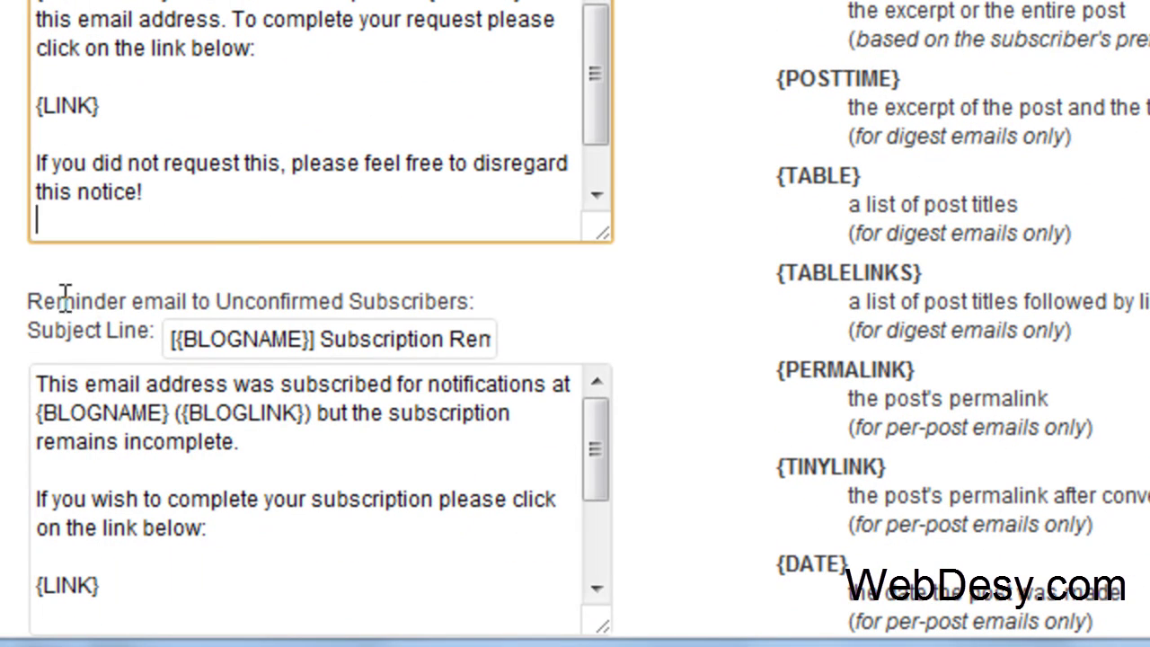
pyautogui.moveTo(28, 300); pyautogui.dragTo(485, 303)
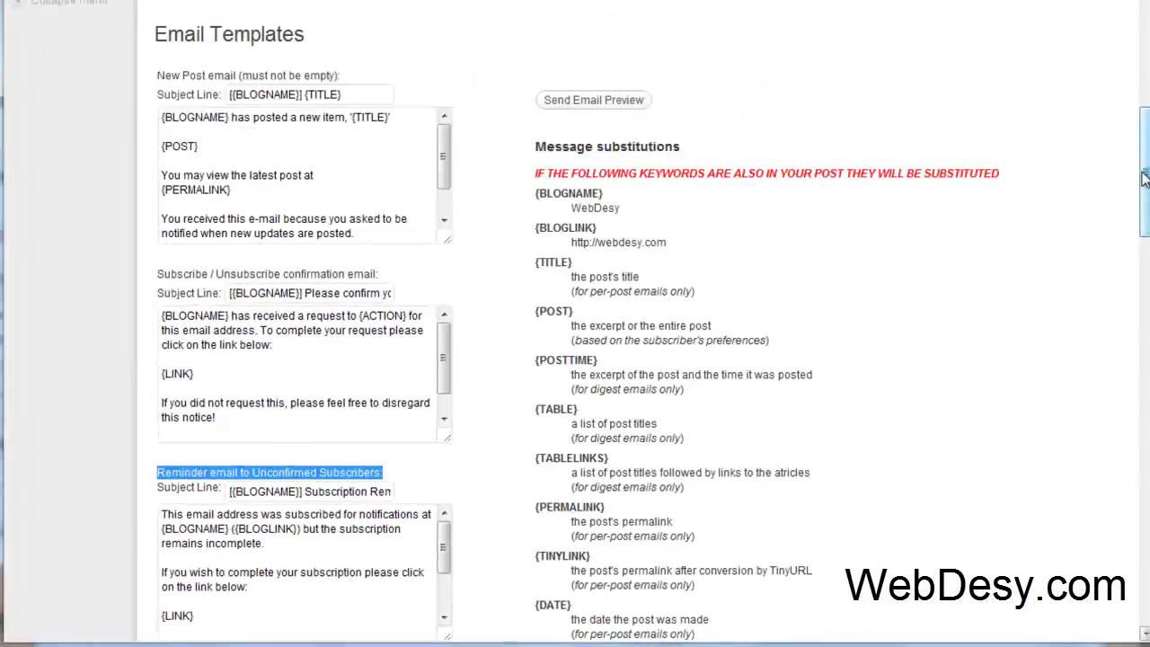
pyautogui.moveTo(1139, 161); pyautogui.dragTo(1143, 94)
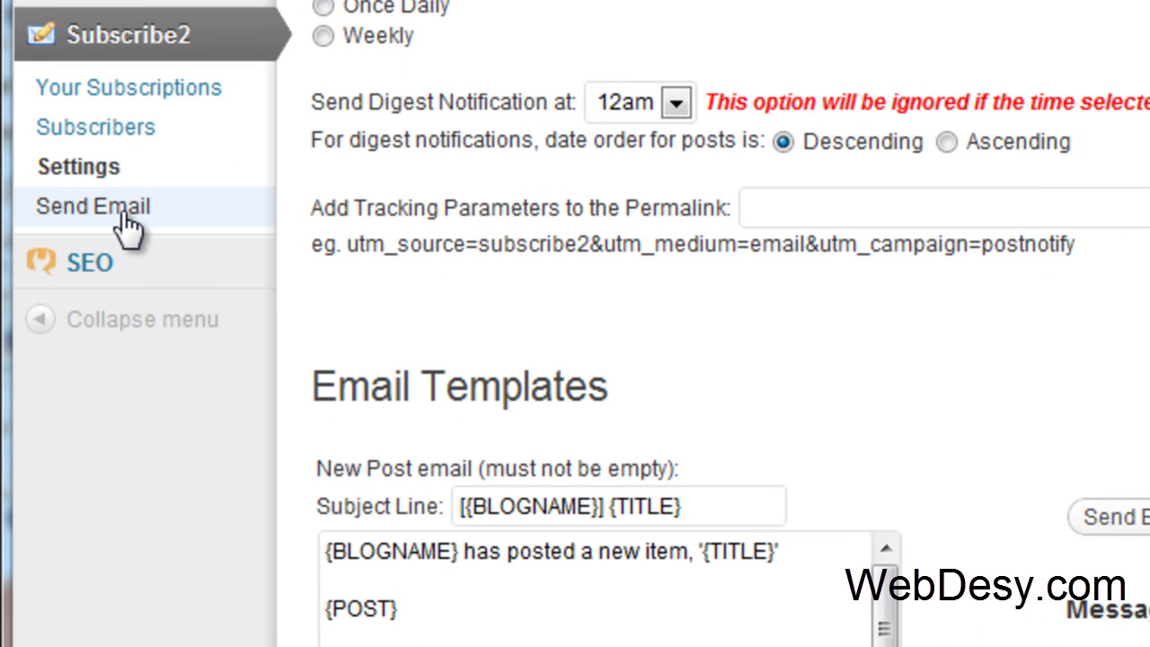
# - Open Subscribe2's Send Email page and enter "hello" as the message body, keeping the default subject
pyautogui.click(125, 225)
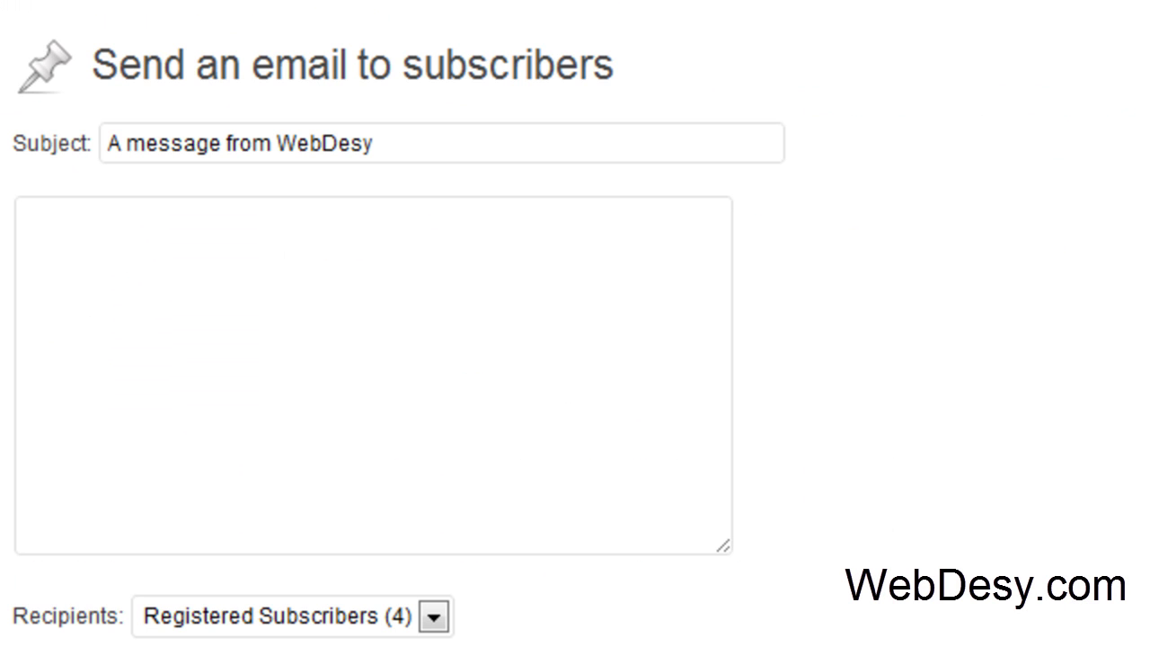
pyautogui.click(23, 219)
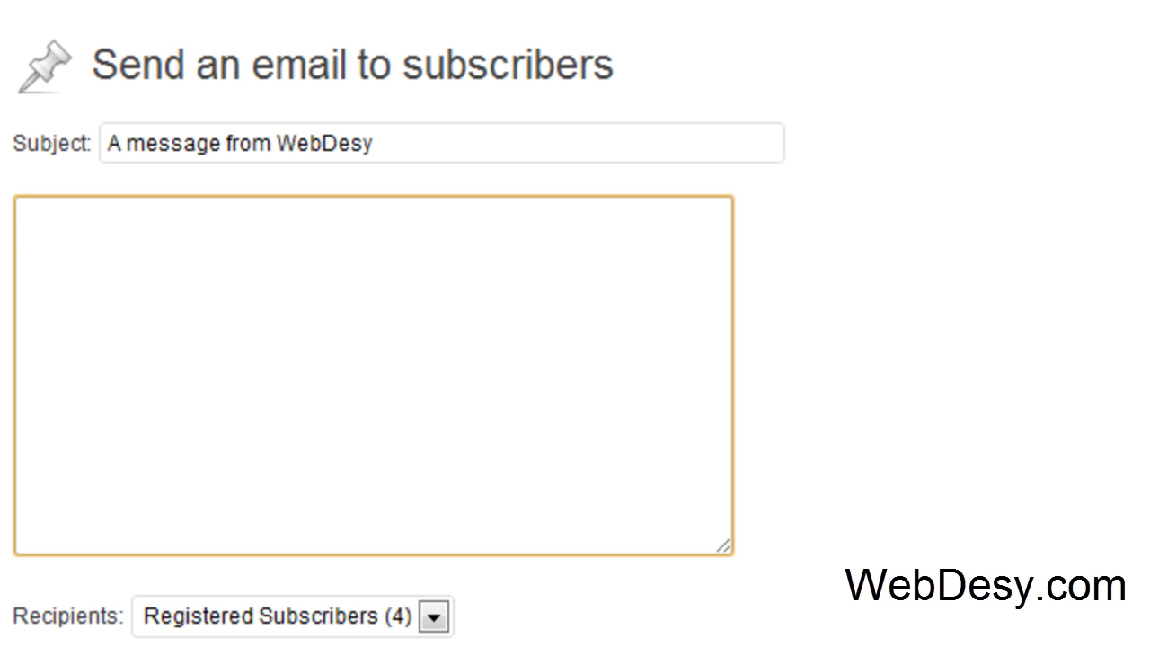
pyautogui.moveTo(439, 156); pyautogui.dragTo(104, 144)
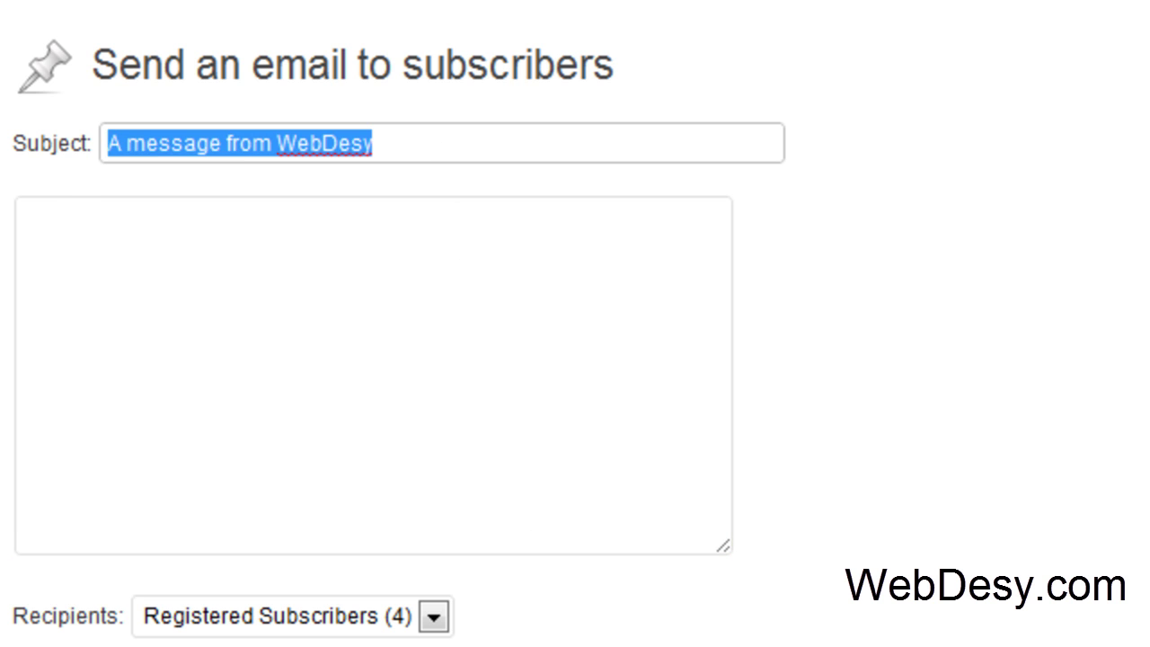
pyautogui.click(175, 357)
pyautogui.write('hello')
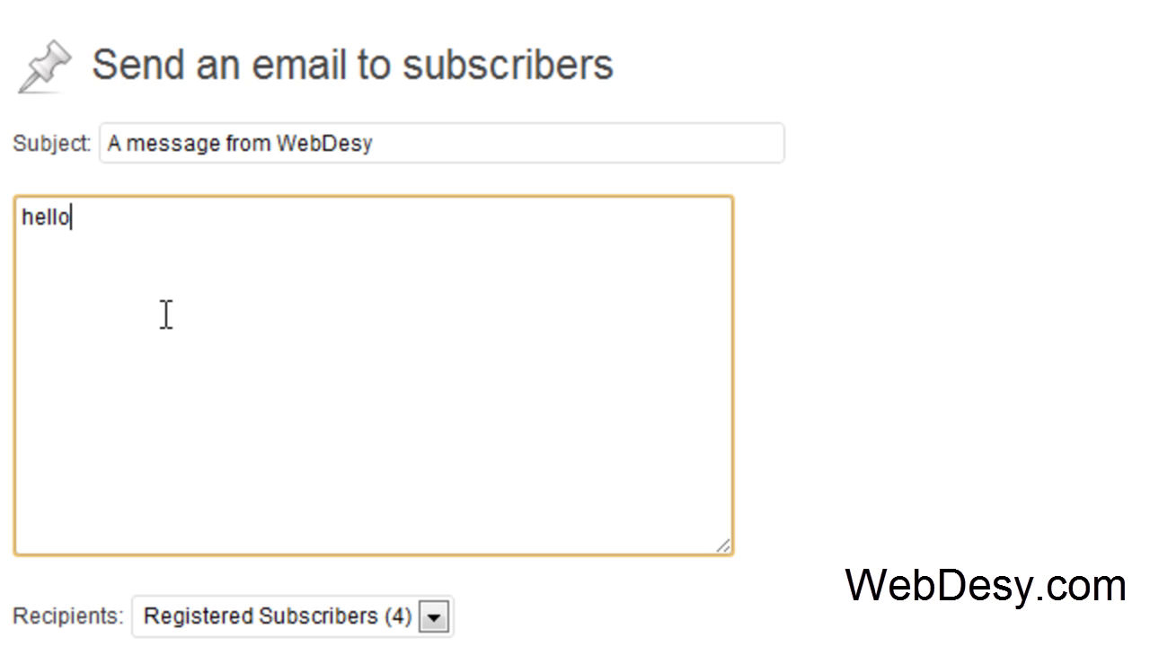
# - View the available recipient groups for the subscriber email, keeping Registered Subscribers selected
pyautogui.click(444, 454)
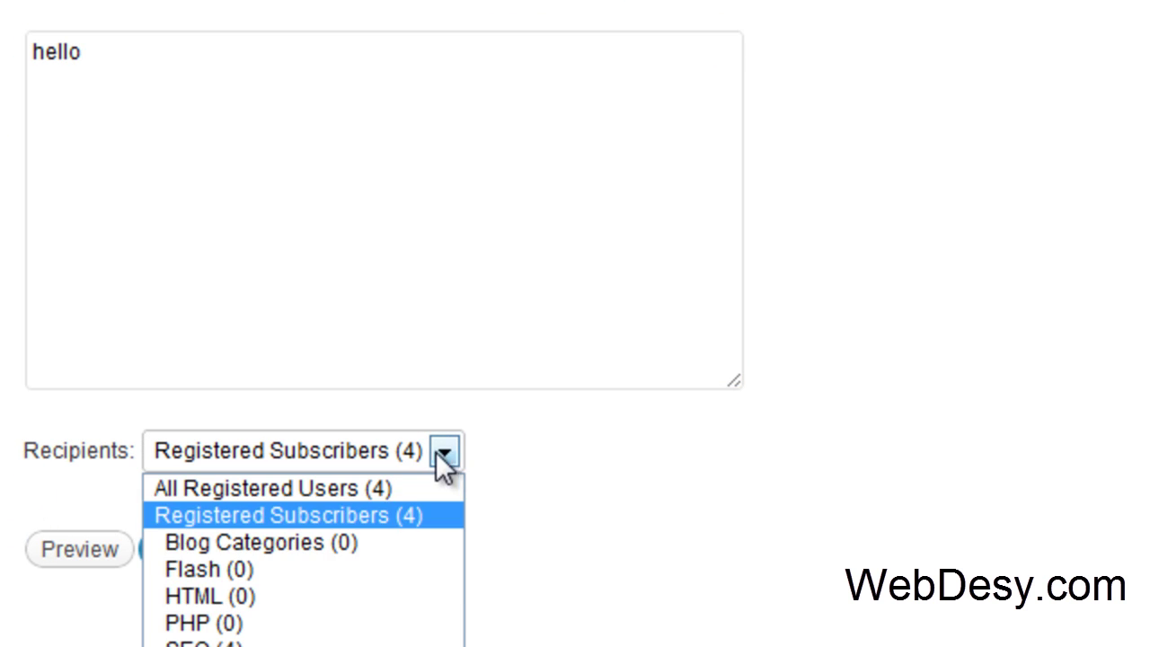
pyautogui.click(649, 560)
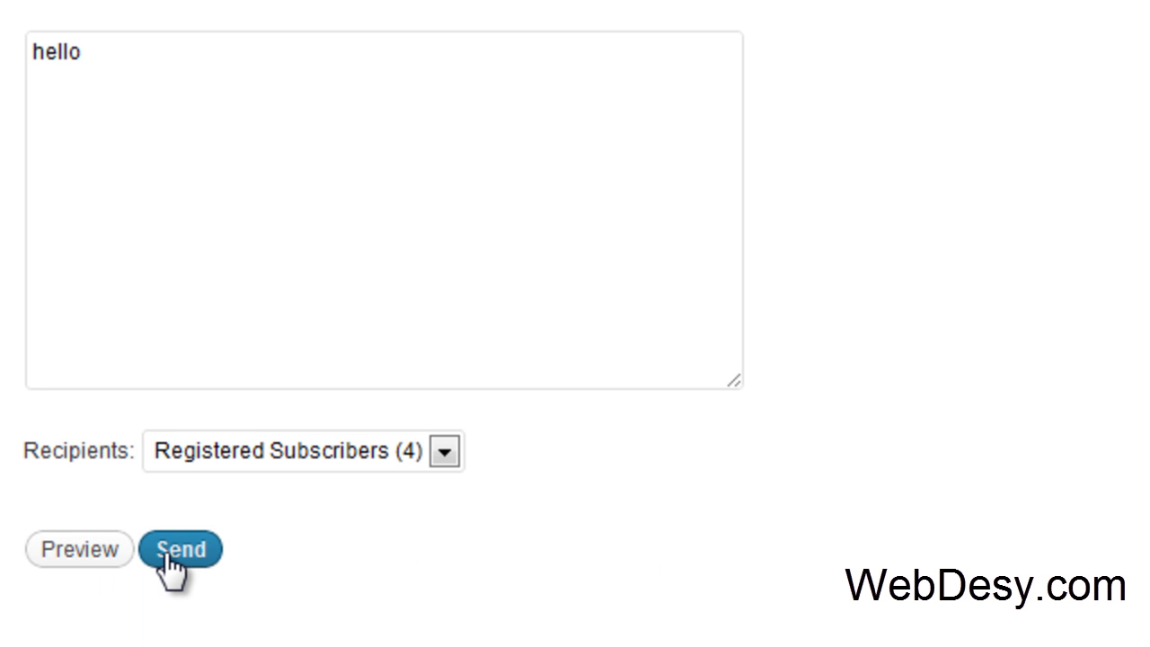
pyautogui.click(693, 296)
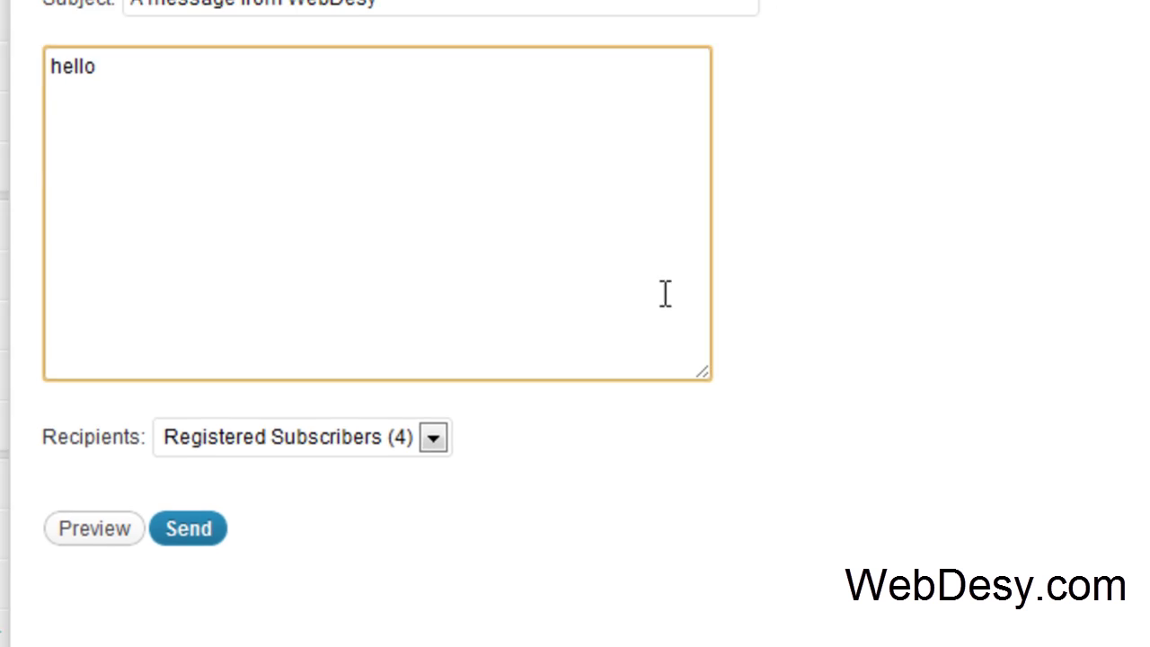